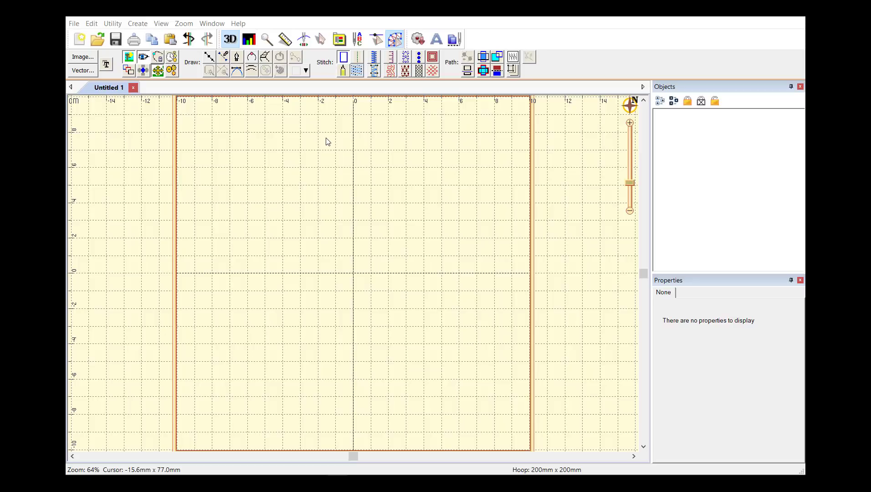
# Step: Create a font page from the HarvestItal font using Create > Publish > Create Font Page
pyautogui.click(137, 25)
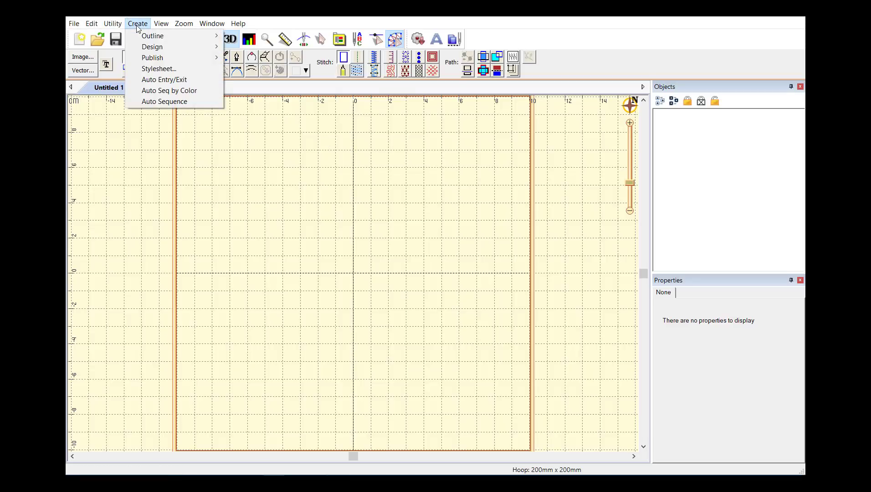
pyautogui.moveTo(154, 57)
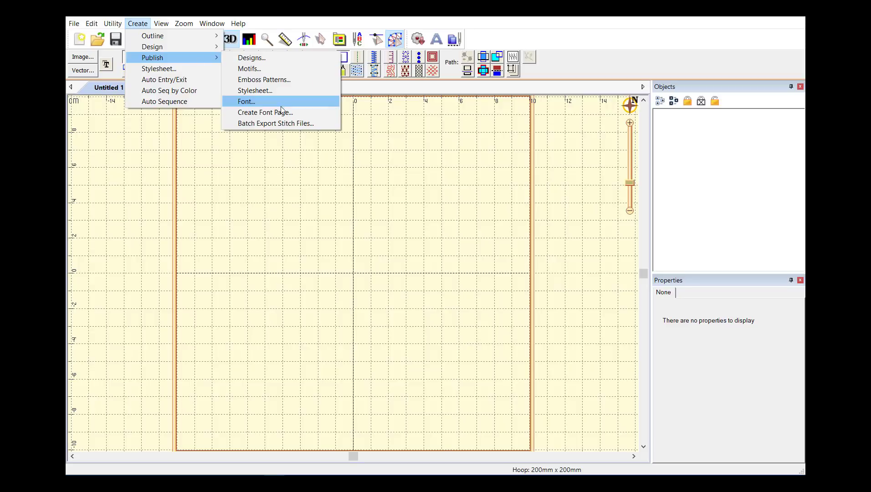
pyautogui.click(308, 114)
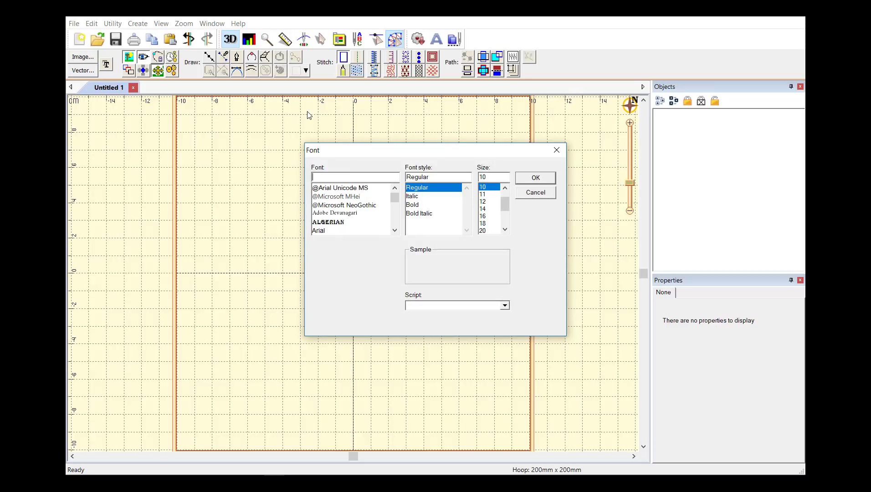
pyautogui.write('h')
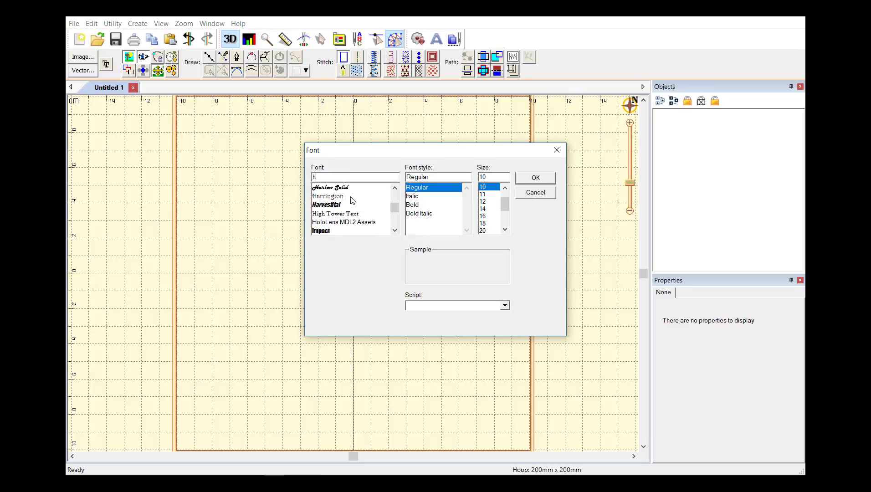
pyautogui.click(354, 206)
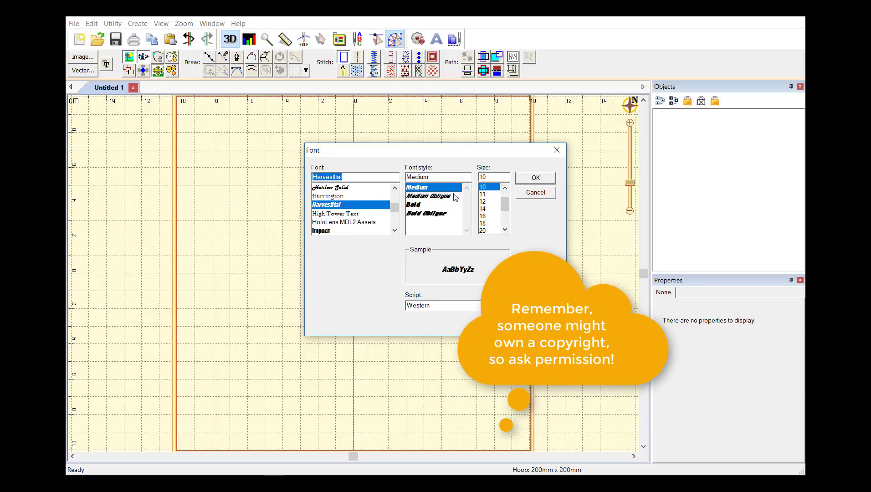
pyautogui.click(536, 183)
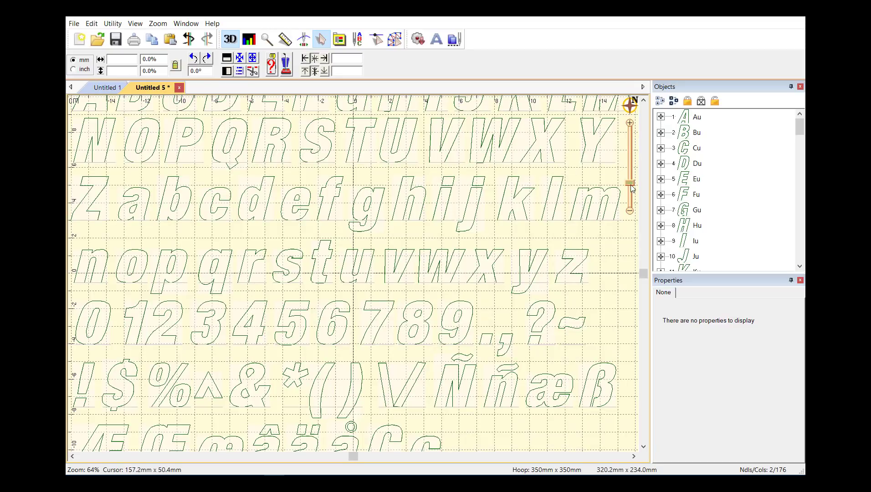
# Step: Zoom out to show all HarvestItal letters and expand the Au object in Objects
pyautogui.moveTo(631, 184); pyautogui.dragTo(628, 192)
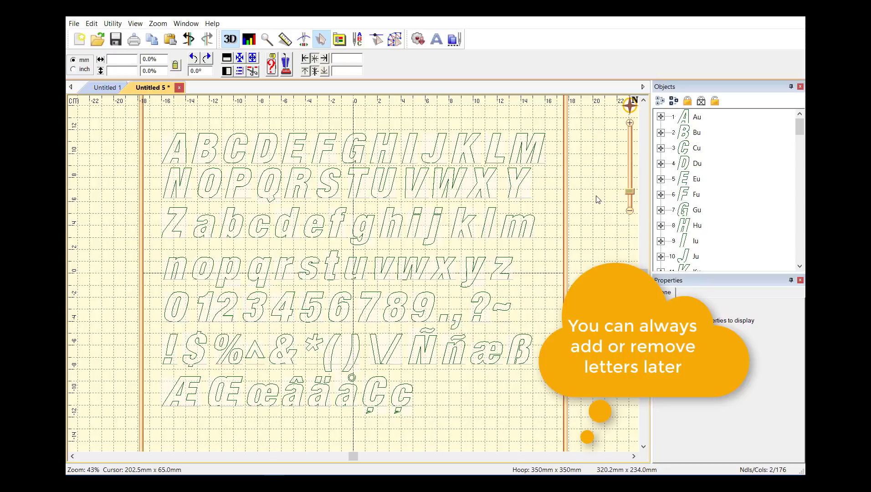
pyautogui.click(661, 117)
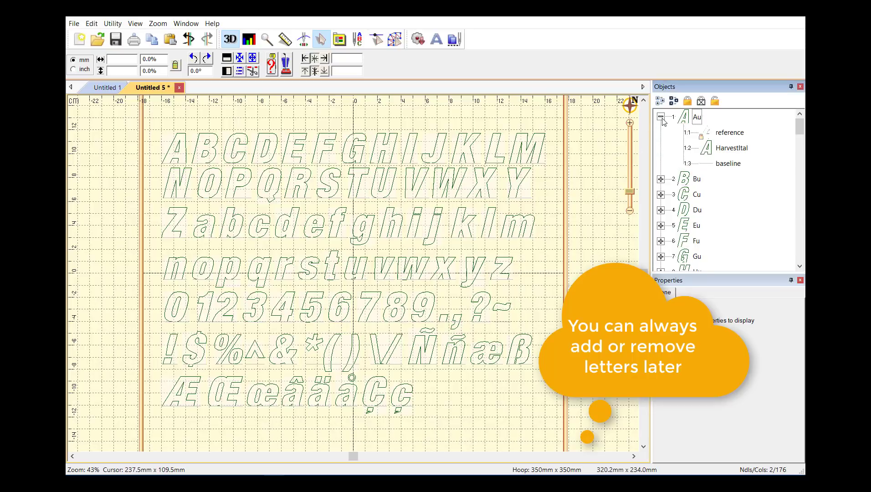
# Step: Zoom onto the uppercase A and inspect its reference, HarvestItal outline and baseline parts
pyautogui.click(688, 119)
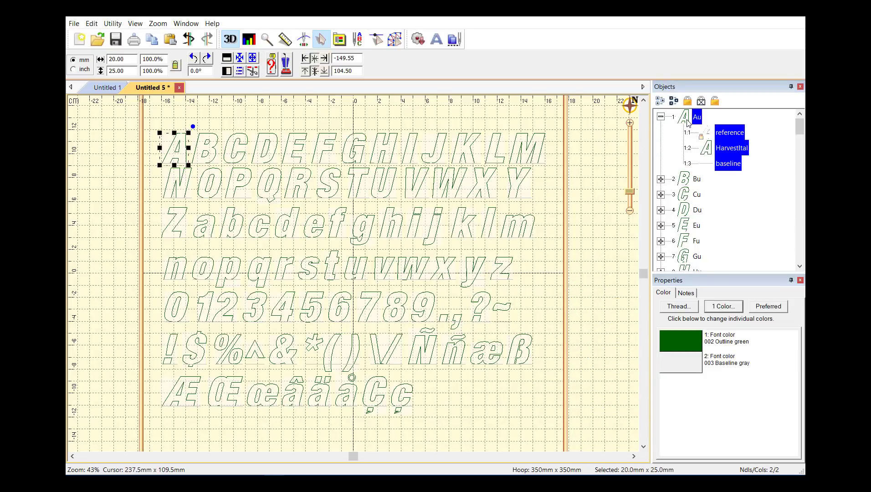
pyautogui.doubleClick(687, 122)
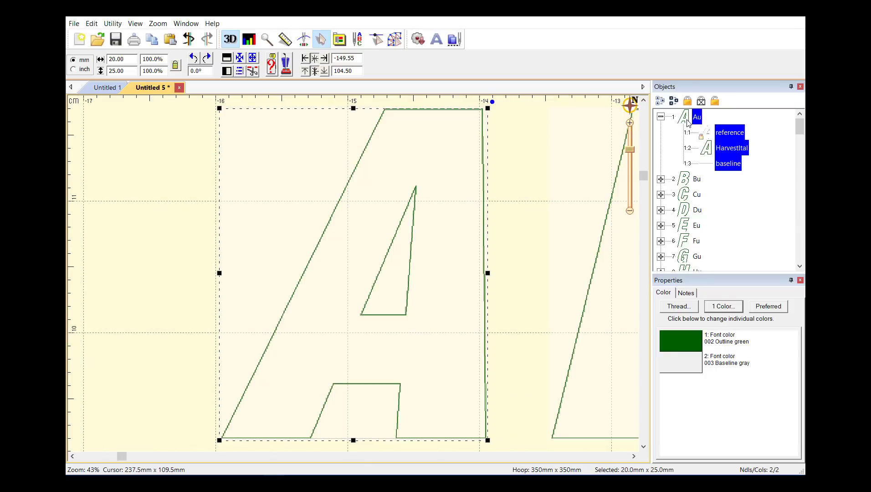
pyautogui.click(711, 135)
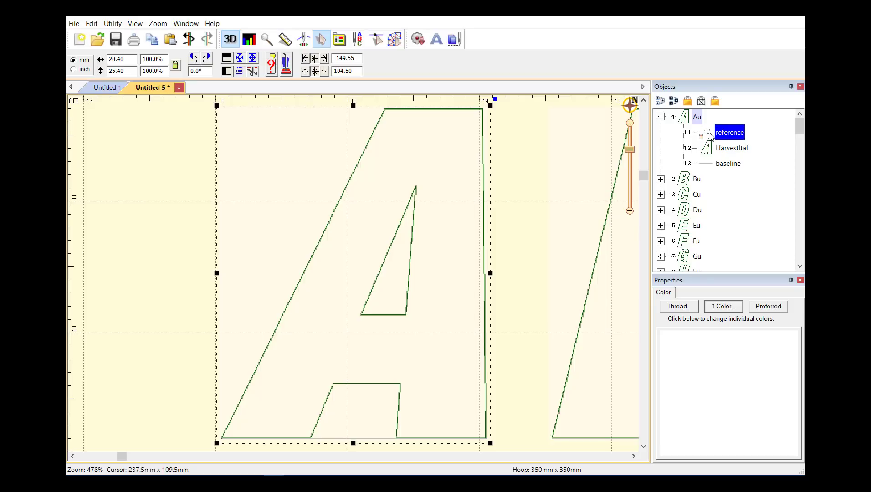
pyautogui.click(711, 150)
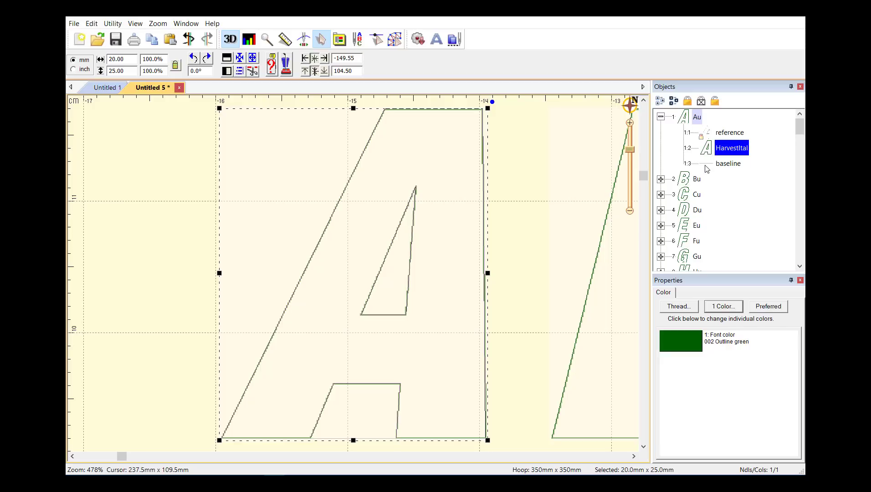
pyautogui.click(706, 165)
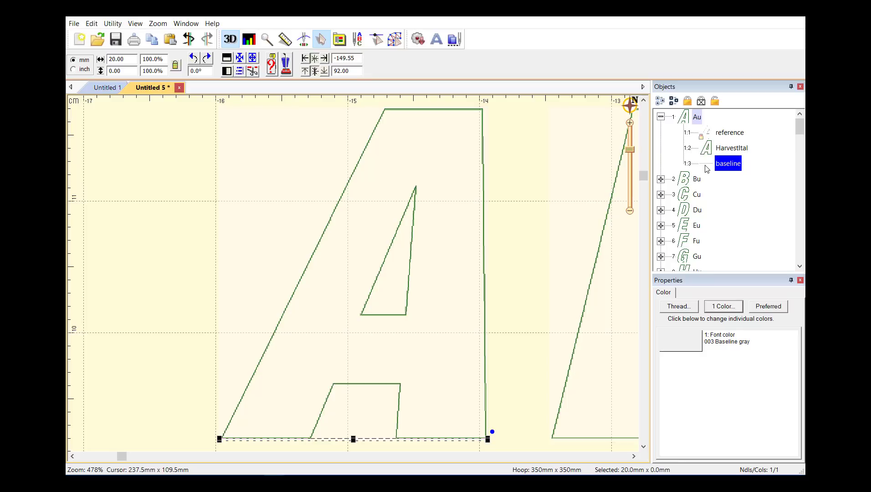
pyautogui.hotkey('ctrl', 'a')
pyautogui.hotkey('ctrl', '0')
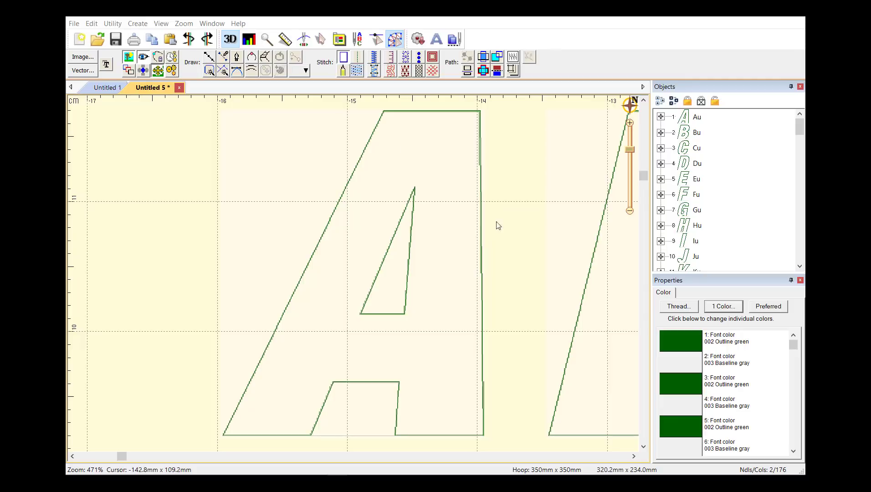
# Step: Select the A's reference and digitize a four-point satin column over the crossbar
pyautogui.click(662, 123)
pyautogui.click(662, 123)
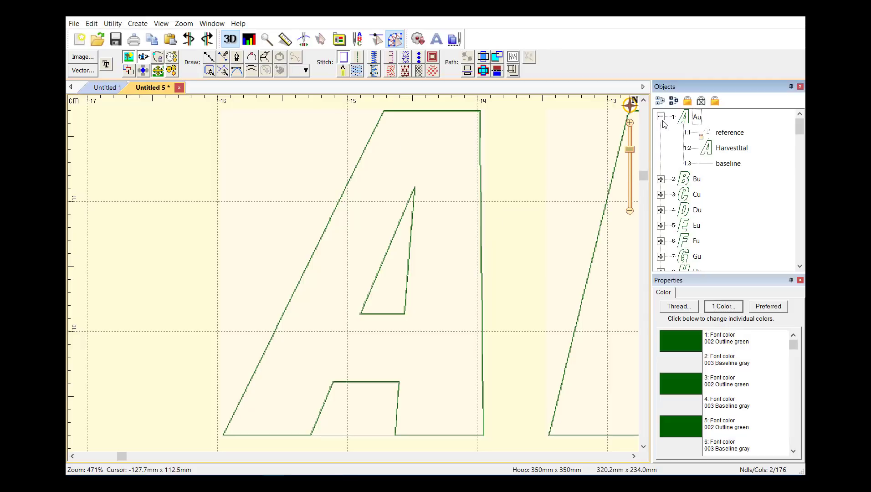
pyautogui.click(712, 137)
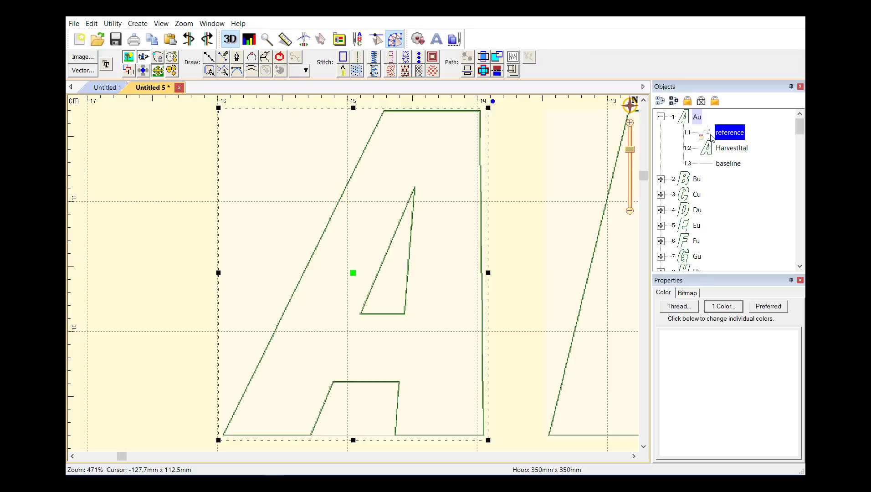
pyautogui.click(265, 58)
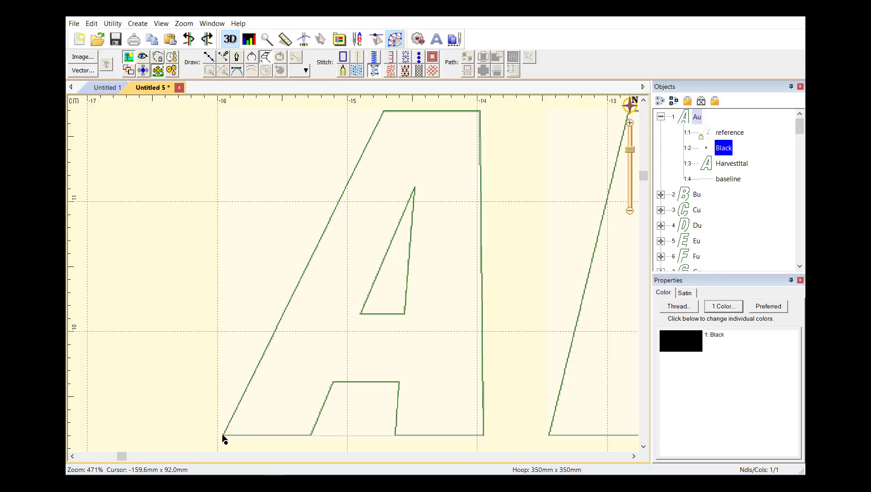
pyautogui.click(408, 381)
pyautogui.click(414, 313)
pyautogui.click(322, 381)
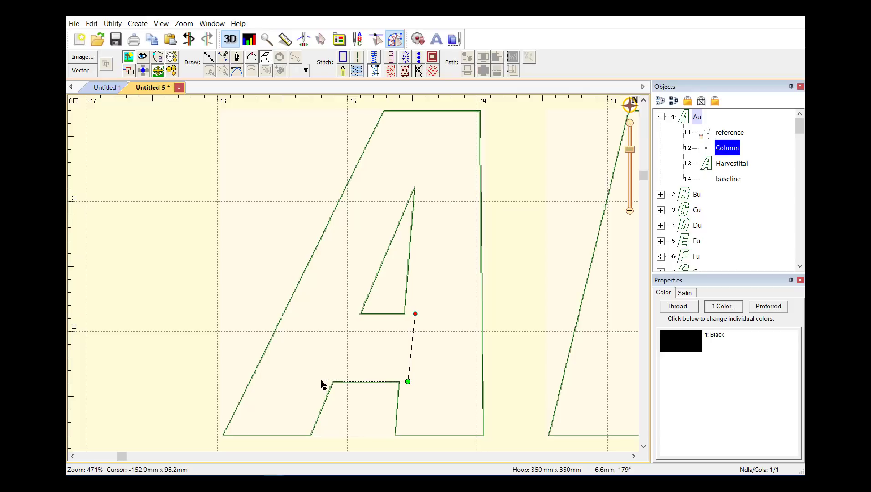
pyautogui.click(331, 314)
pyautogui.press('Return')
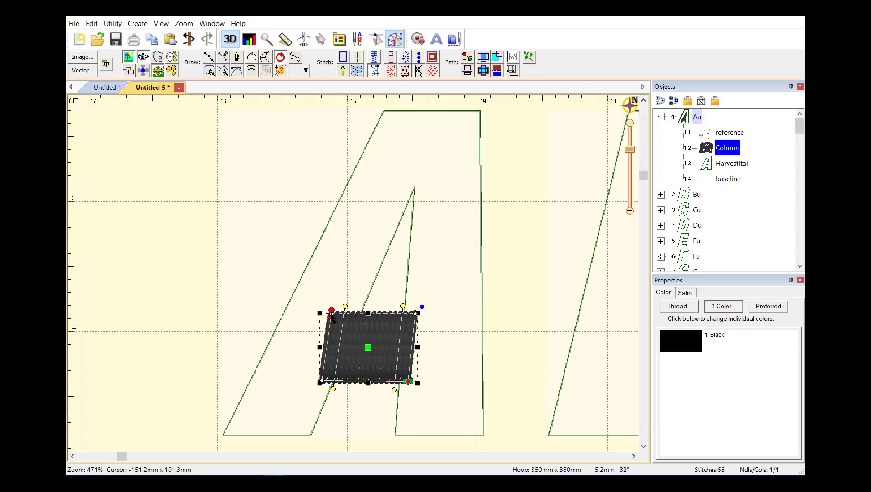
# Step: Digitize a satin column along the A's left leg
pyautogui.click(231, 433)
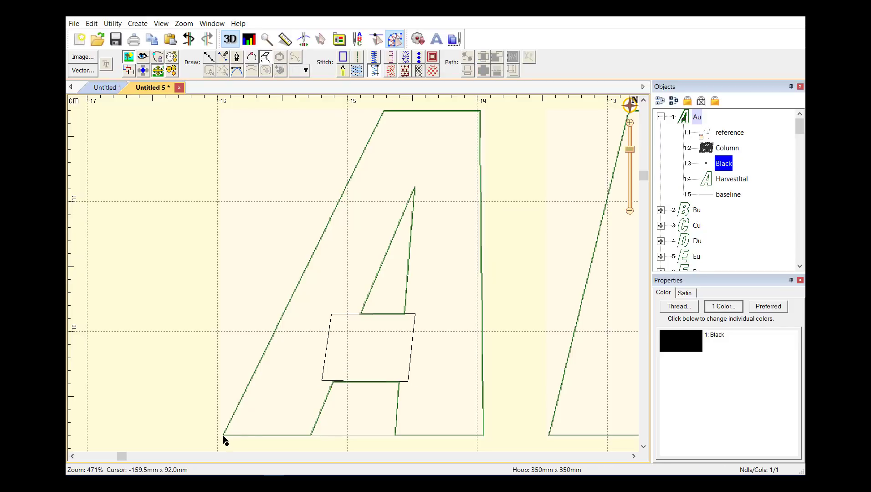
pyautogui.click(224, 436)
pyautogui.click(310, 436)
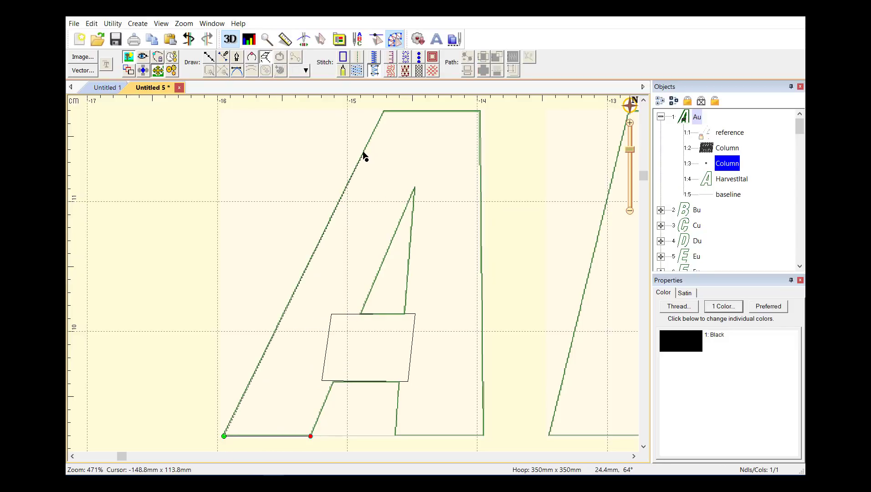
pyautogui.click(410, 160)
pyautogui.click(430, 151)
pyautogui.press('Return')
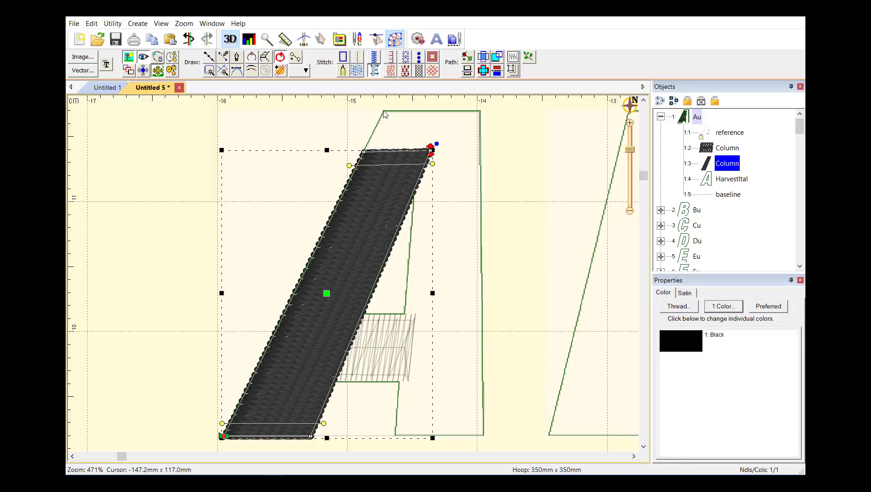
# Step: Digitize a satin column across the top of the A
pyautogui.click(383, 110)
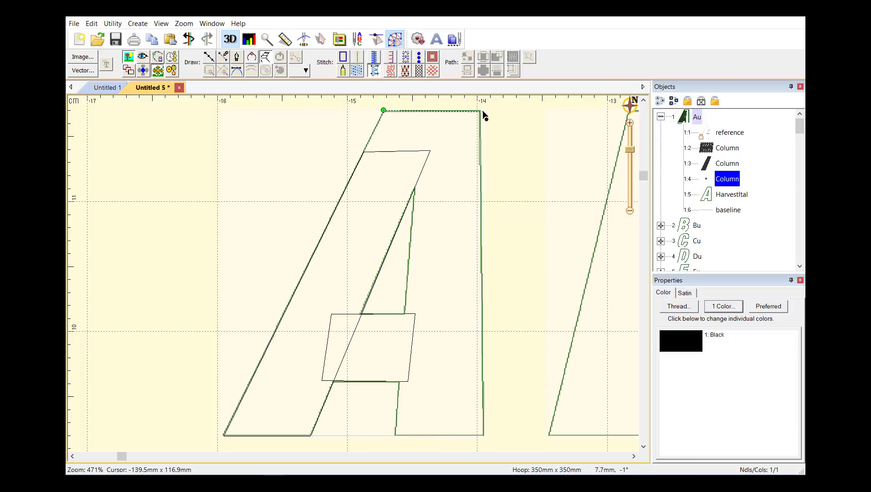
pyautogui.click(480, 112)
pyautogui.click(363, 154)
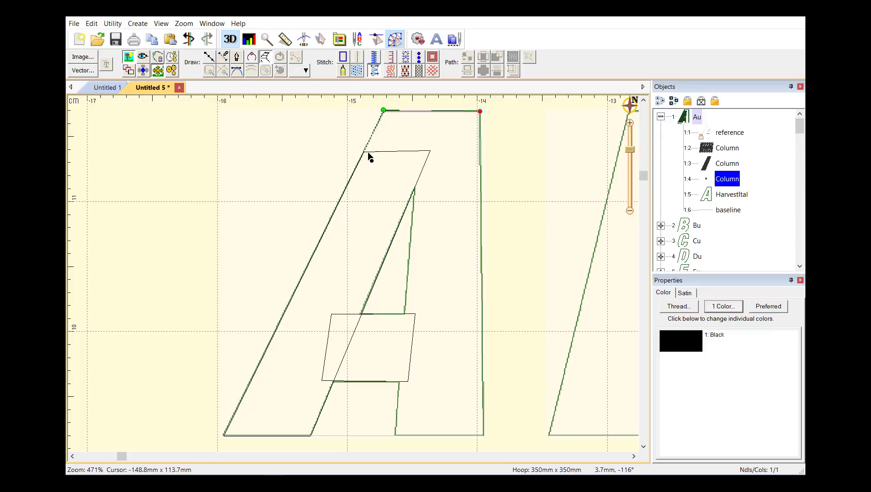
pyautogui.click(480, 154)
pyautogui.press('Return')
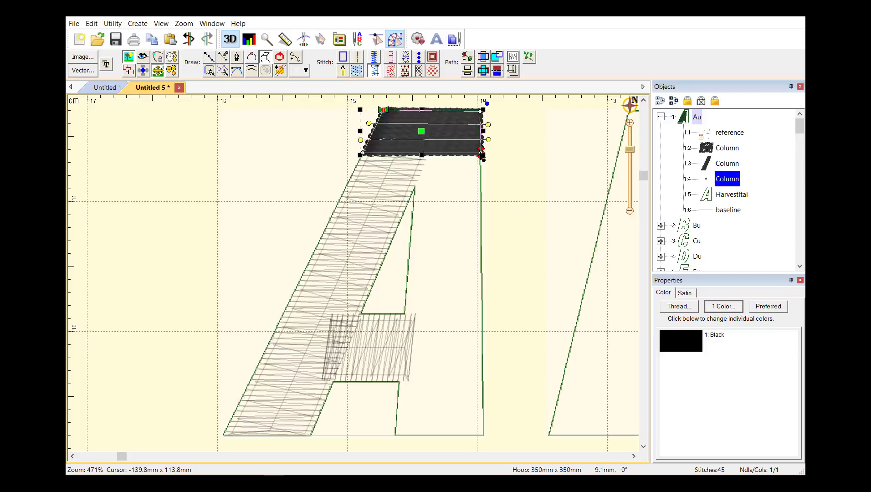
# Step: Digitize a satin column along the A's right vertical stroke, then deselect it
pyautogui.click(419, 154)
pyautogui.click(479, 153)
pyautogui.click(396, 435)
pyautogui.click(483, 435)
pyautogui.press('Return')
pyautogui.press('Escape')
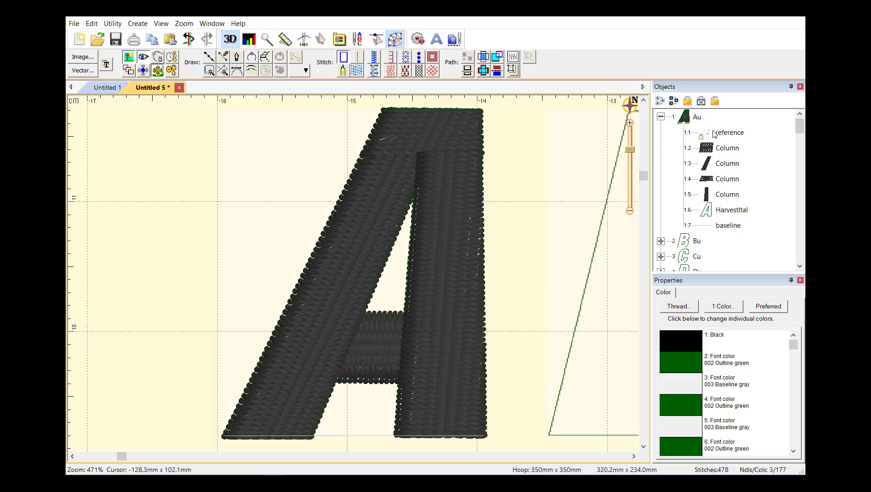
# Step: Inspect each of the four satin columns and the HarvestItal outline in Objects
pyautogui.click(718, 155)
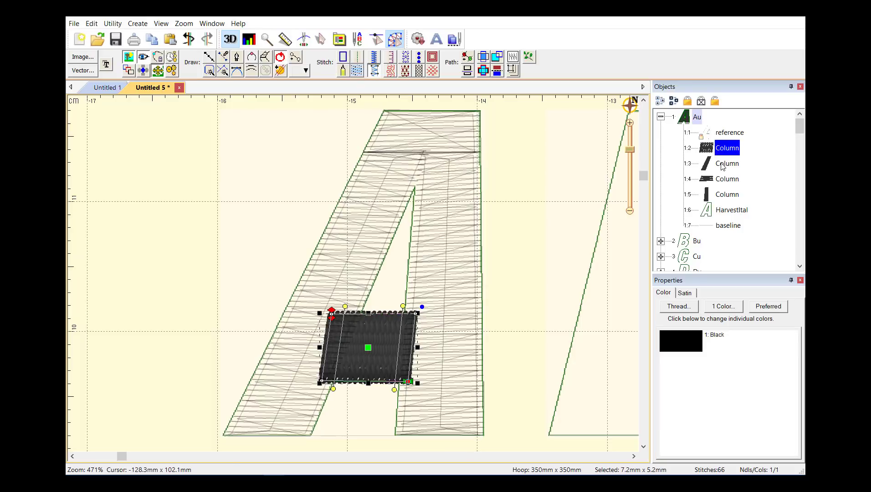
pyautogui.click(721, 165)
pyautogui.click(725, 179)
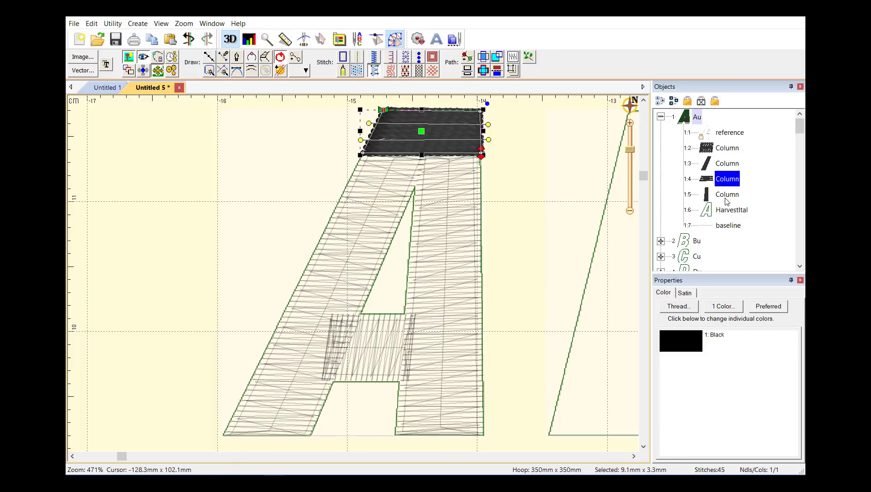
pyautogui.click(725, 198)
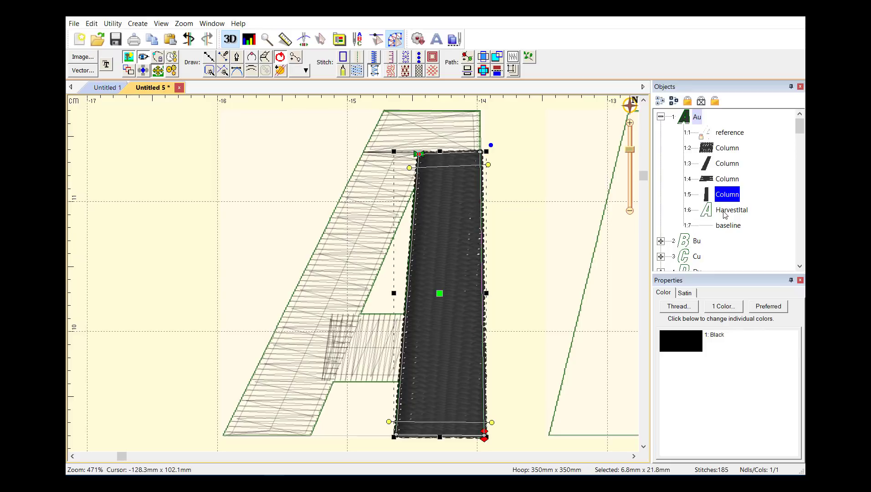
pyautogui.click(724, 211)
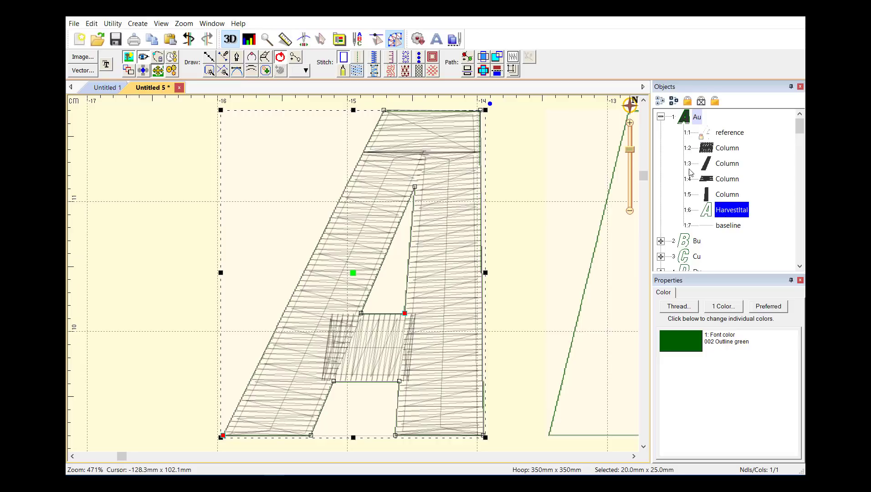
# Step: Select all four satin Column objects and delete them
pyautogui.click(757, 151)
pyautogui.keyDown('shift'); pyautogui.click(749, 182); pyautogui.keyUp('shift')
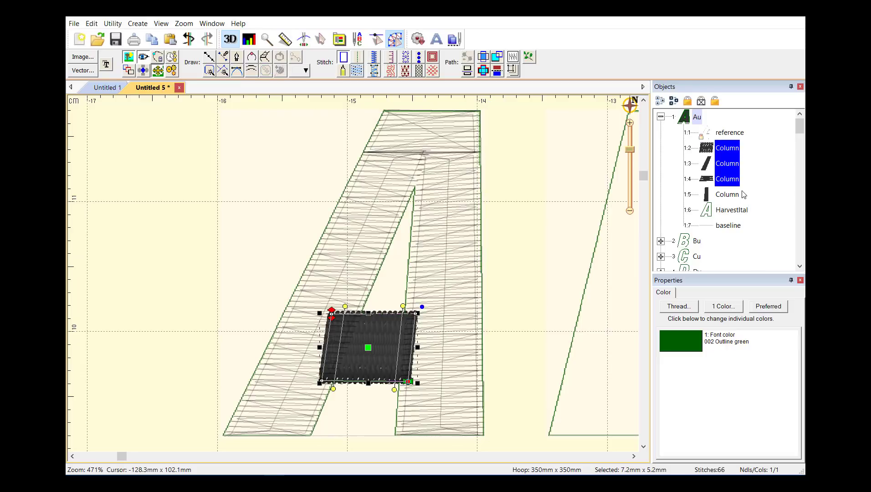
pyautogui.keyDown('shift'); pyautogui.click(749, 190); pyautogui.keyUp('shift')
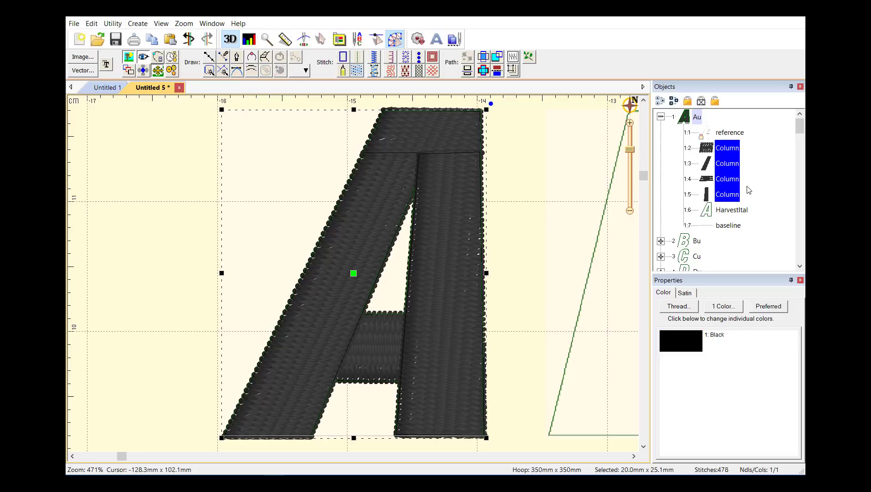
pyautogui.press('Delete')
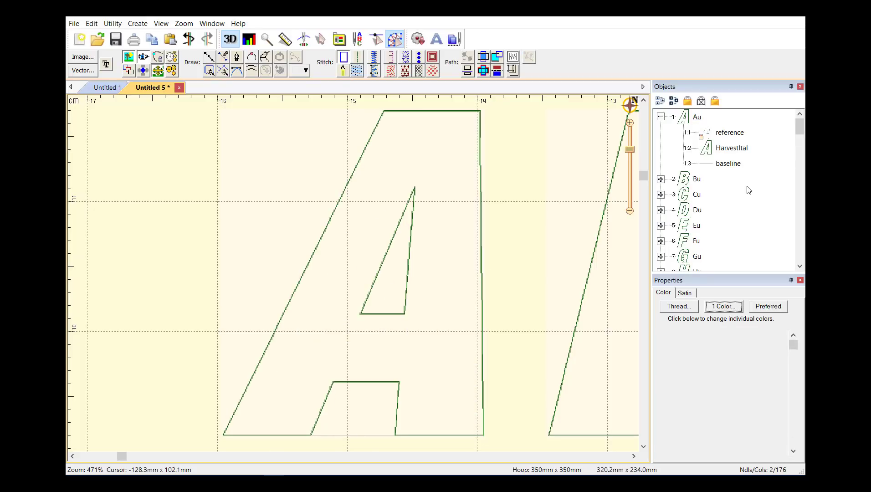
# Step: Connect the A's inner triangle hole to the outer outline at the crossbar using Connect To Hole
pyautogui.click(730, 149)
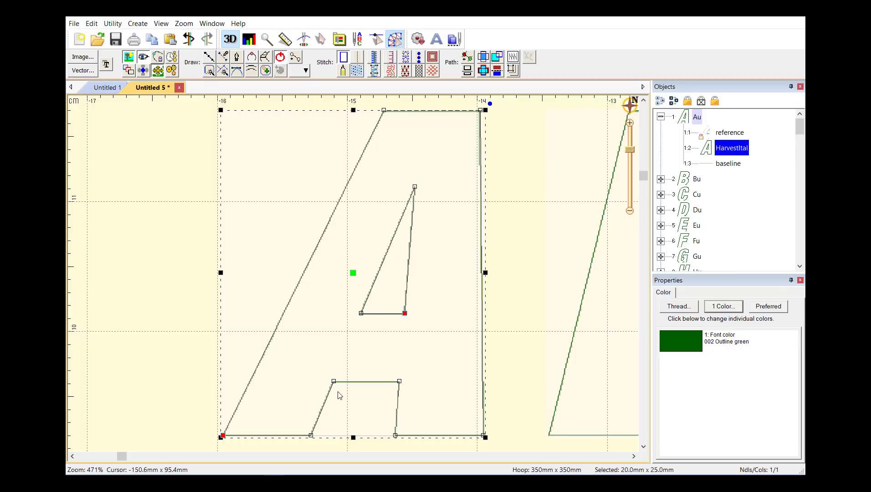
pyautogui.moveTo(339, 395)
pyautogui.mouseDown()
pyautogui.moveTo(375, 318)
pyautogui.moveTo(373, 296)
pyautogui.moveTo(346, 308)
pyautogui.moveTo(314, 365)
pyautogui.moveTo(310, 394)
pyautogui.moveTo(339, 398)
pyautogui.mouseUp()
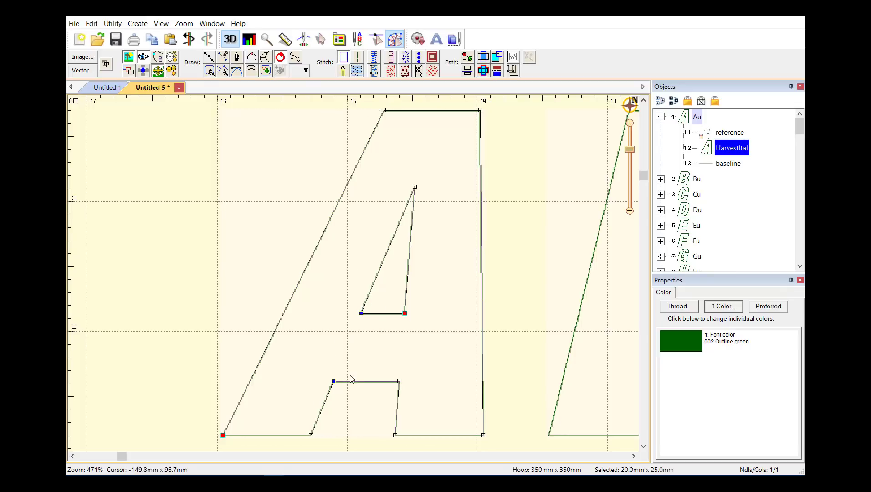
pyautogui.rightClick(332, 383)
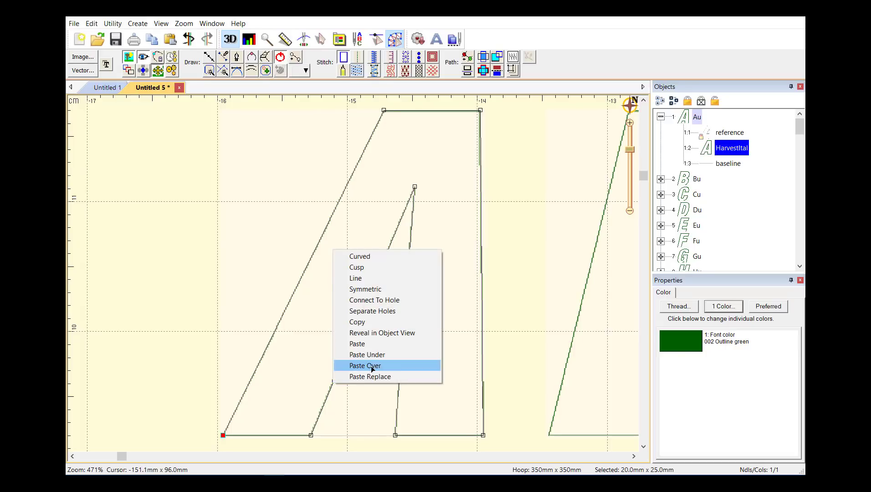
pyautogui.click(388, 300)
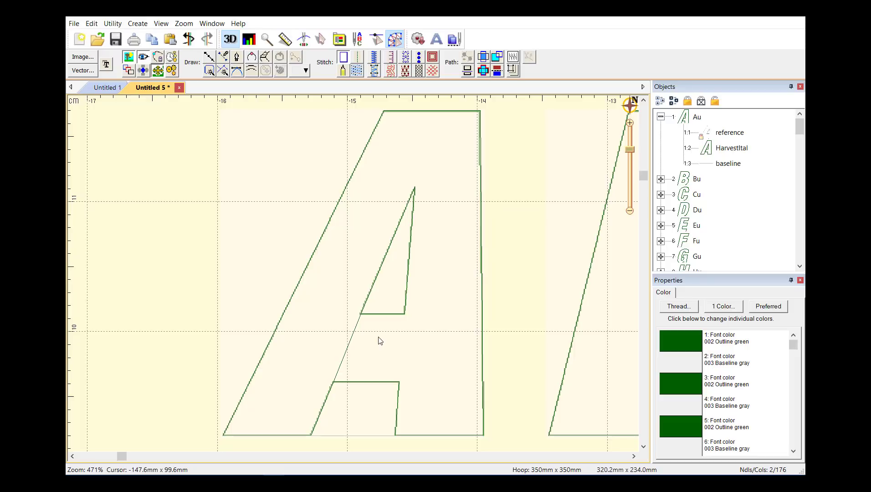
# Step: Break the A outline across the crossbar's right nodes, making the crossbar a separate Line
pyautogui.click(735, 149)
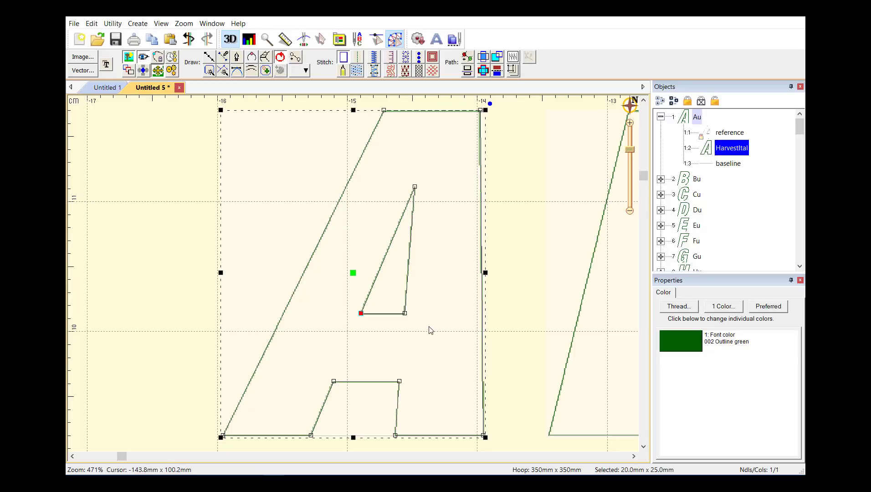
pyautogui.moveTo(431, 322)
pyautogui.mouseDown()
pyautogui.moveTo(393, 317)
pyautogui.moveTo(383, 368)
pyautogui.moveTo(398, 408)
pyautogui.moveTo(399, 385)
pyautogui.mouseUp()
pyautogui.rightClick(399, 382)
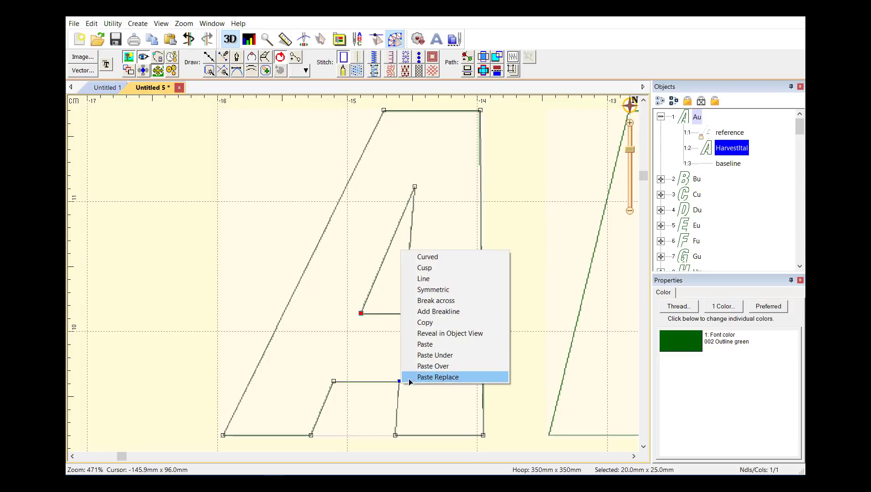
pyautogui.click(450, 301)
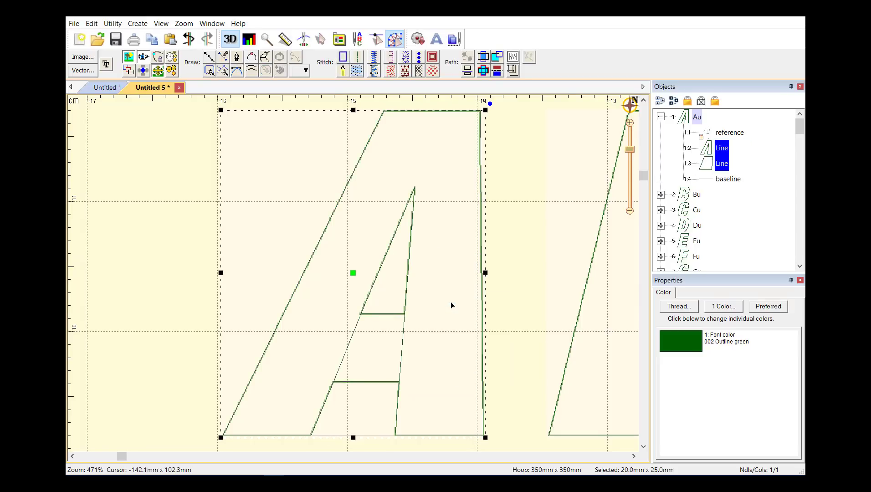
pyautogui.keyDown('ctrl'); pyautogui.click(707, 160); pyautogui.keyUp('ctrl')
pyautogui.click(709, 166)
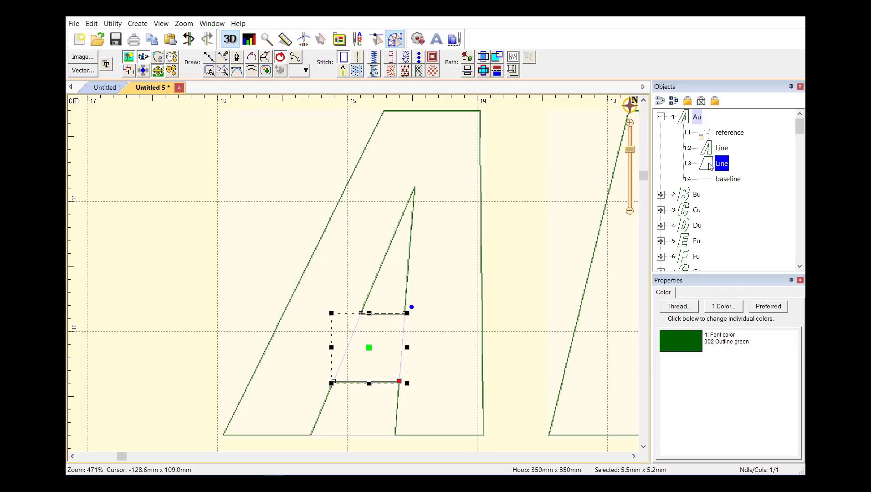
# Step: Move the crossbar Line to the top of Objects and break off the A's right vertical stroke
pyautogui.moveTo(709, 166); pyautogui.dragTo(707, 133)
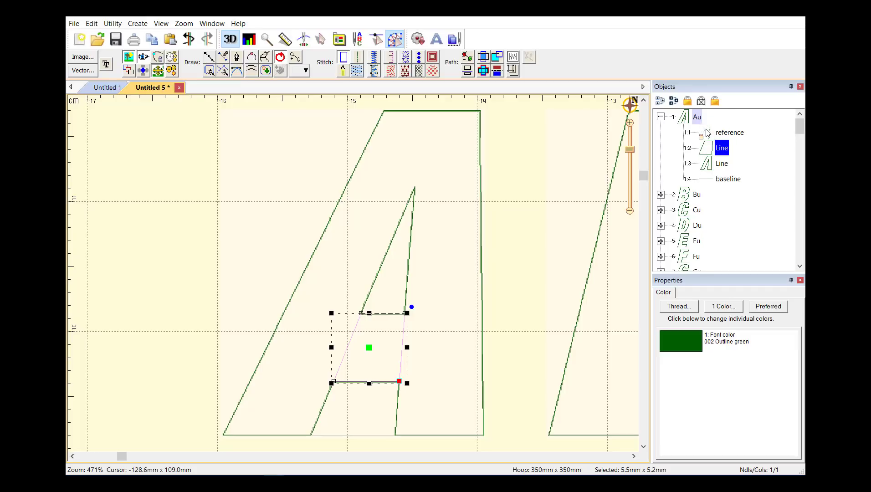
pyautogui.click(714, 168)
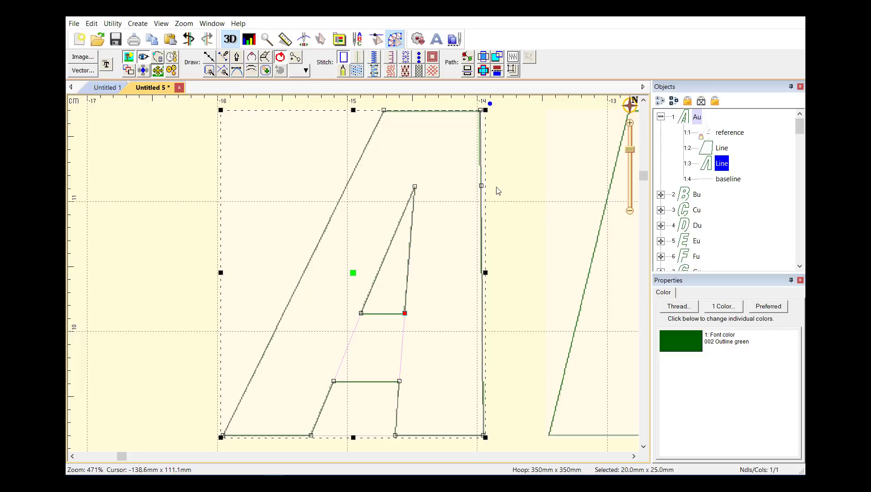
pyautogui.moveTo(497, 190)
pyautogui.mouseDown()
pyautogui.moveTo(408, 177)
pyautogui.moveTo(409, 193)
pyautogui.moveTo(500, 196)
pyautogui.mouseUp()
pyautogui.rightClick(483, 189)
pyautogui.click(508, 239)
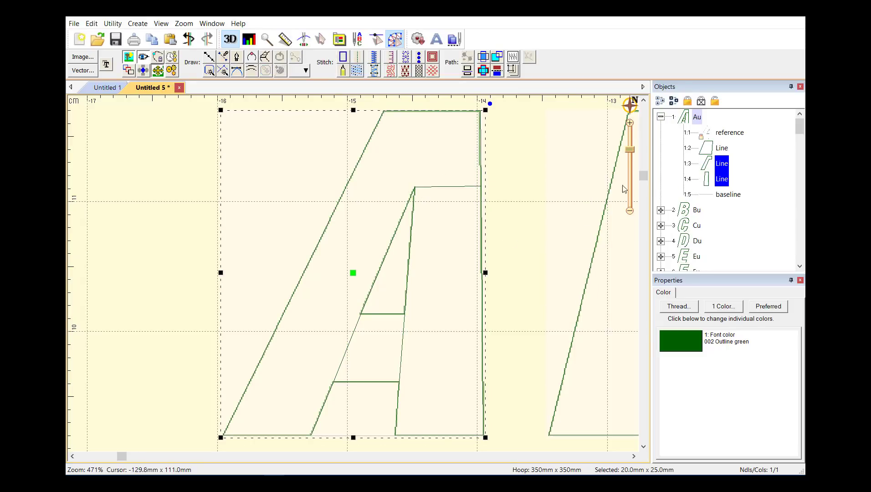
# Step: Break the left leg away from the A's top, leaving four Line shapes
pyautogui.click(702, 168)
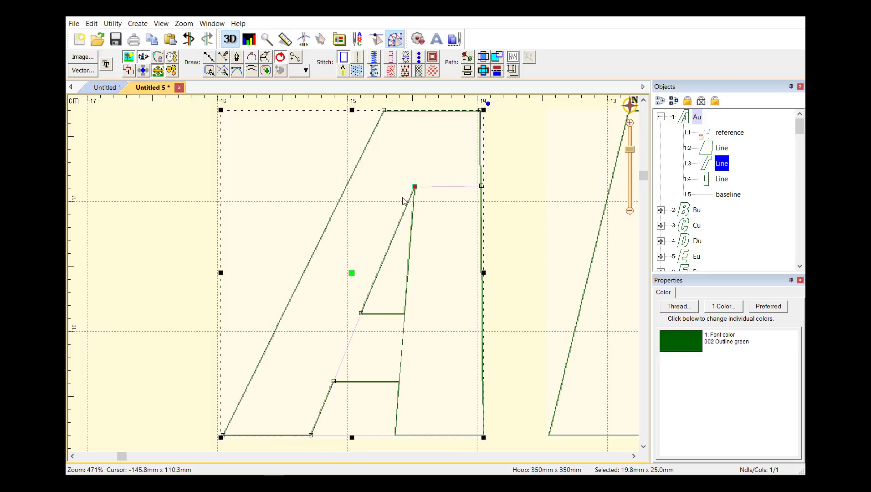
pyautogui.click(346, 186)
pyautogui.click(353, 191)
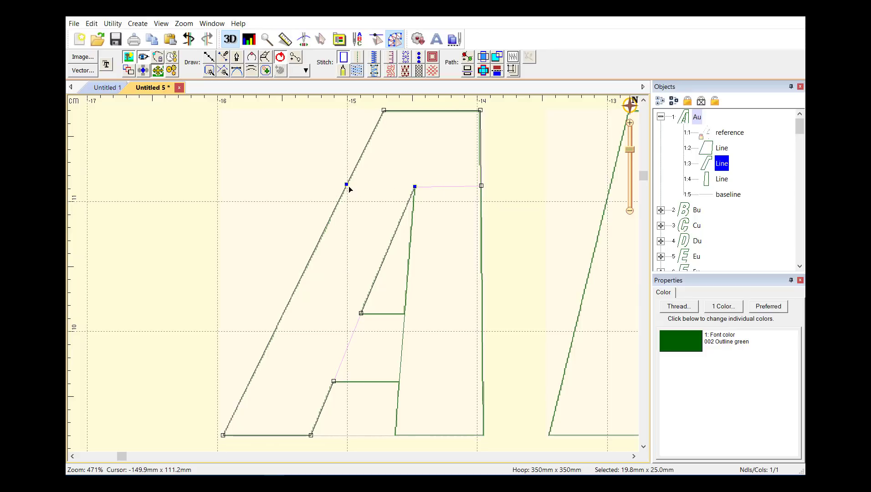
pyautogui.rightClick(346, 185)
pyautogui.click(397, 236)
# Step: Review the four Line shapes and give the crossbar a near-vertical stitch direction
pyautogui.click(708, 151)
pyautogui.click(712, 166)
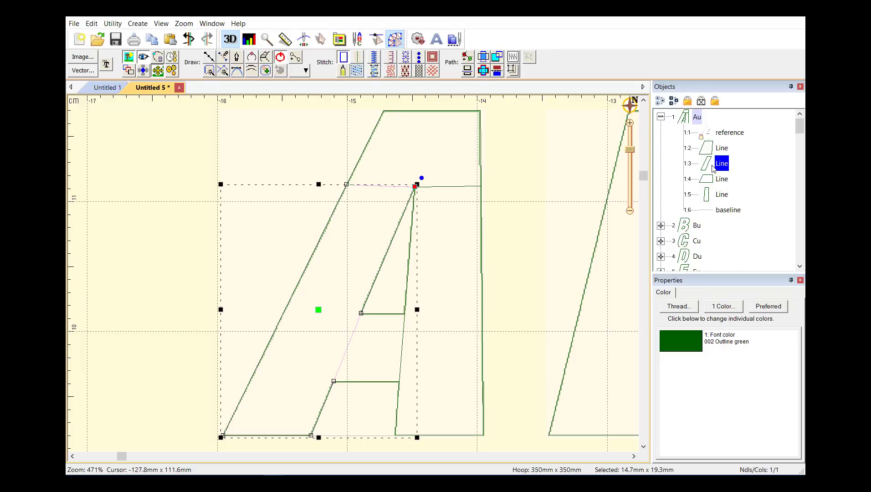
pyautogui.click(714, 180)
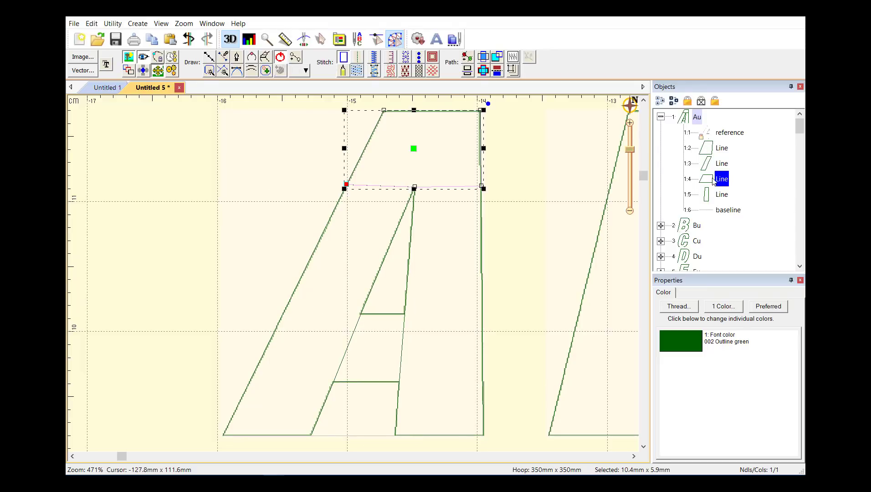
pyautogui.click(715, 200)
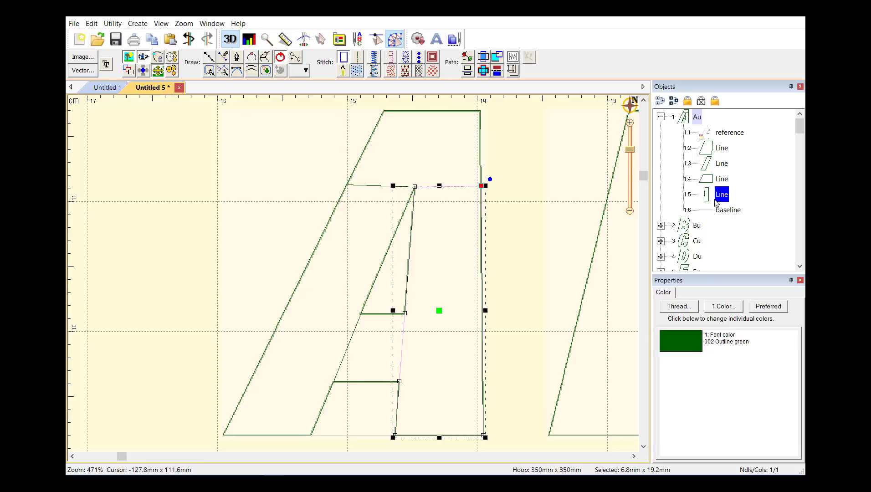
pyautogui.click(721, 148)
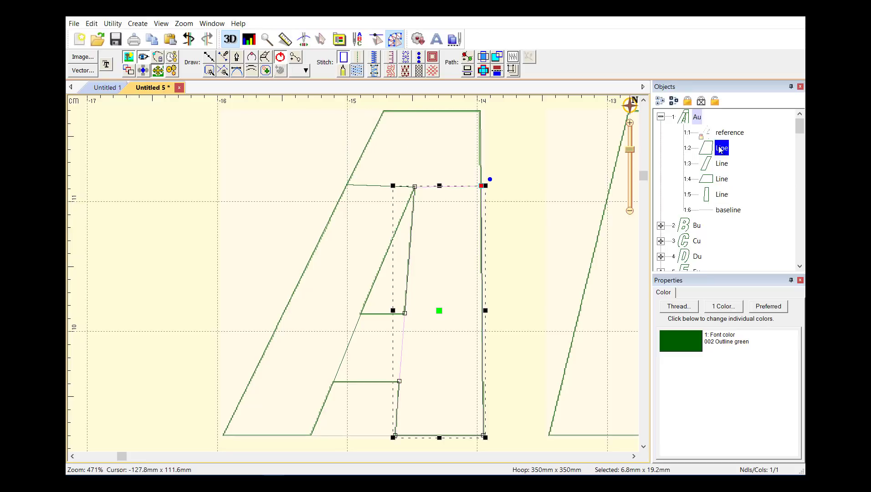
pyautogui.click(295, 56)
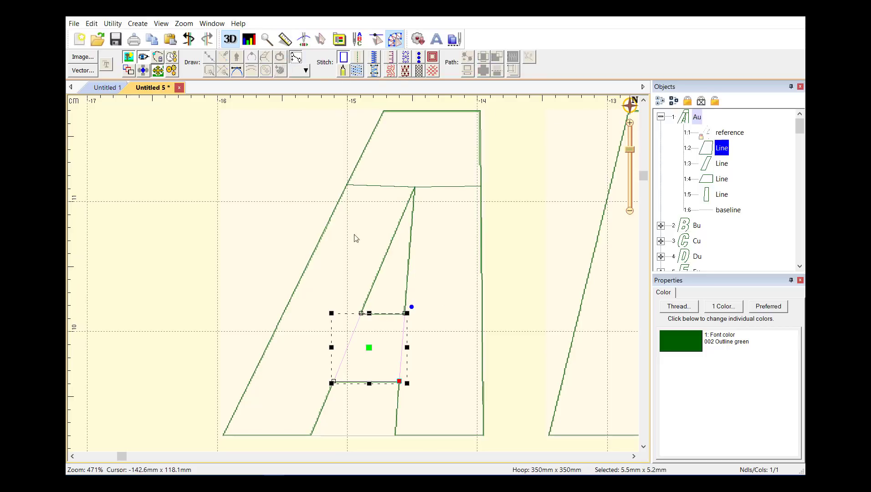
pyautogui.click(378, 306)
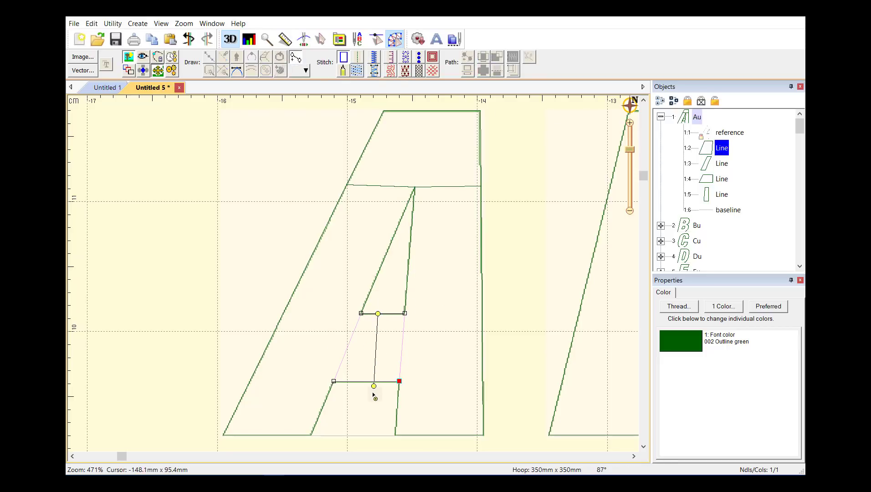
pyautogui.click(373, 390)
pyautogui.press('Return')
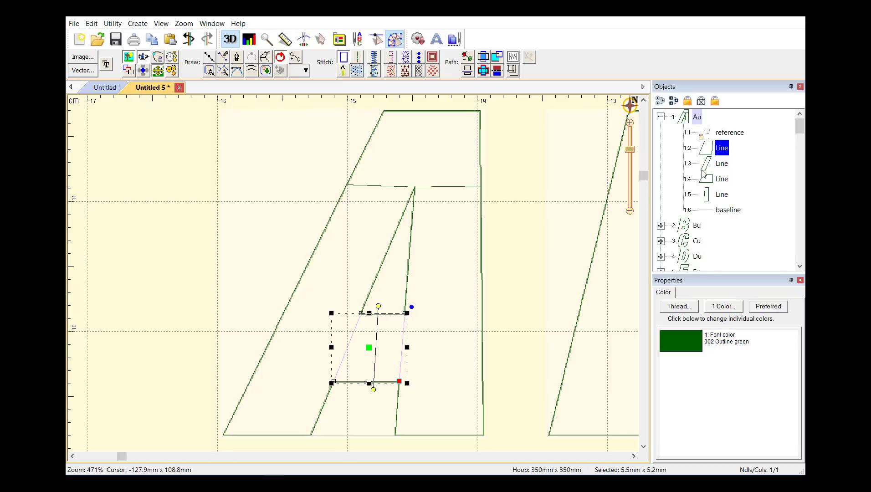
# Step: Give the A's left leg a horizontal stitch direction
pyautogui.click(706, 166)
pyautogui.click(295, 56)
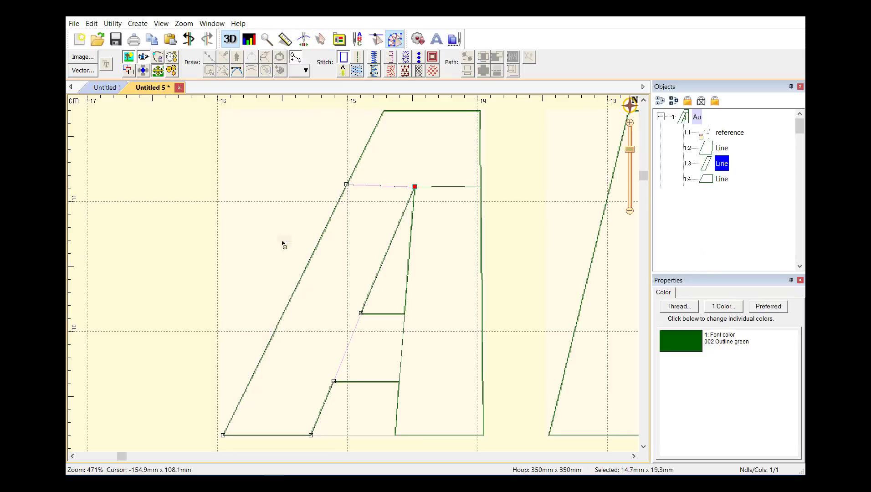
pyautogui.click(283, 277)
pyautogui.click(297, 285)
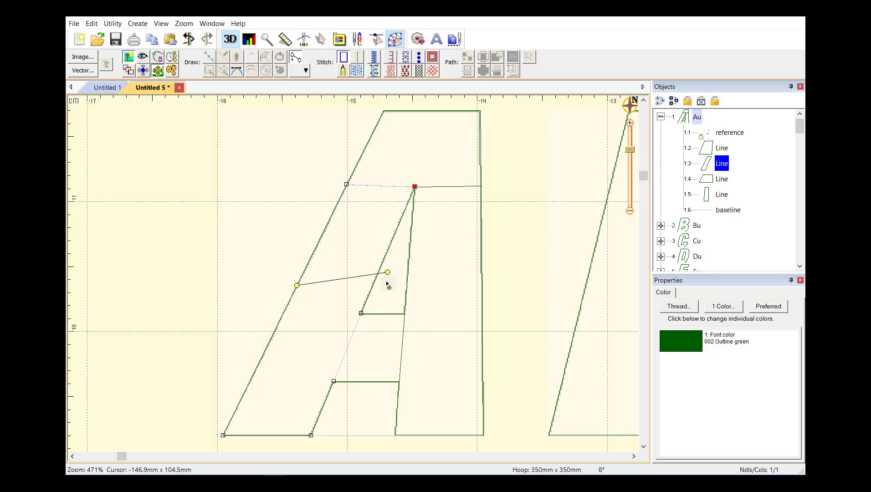
pyautogui.click(386, 286)
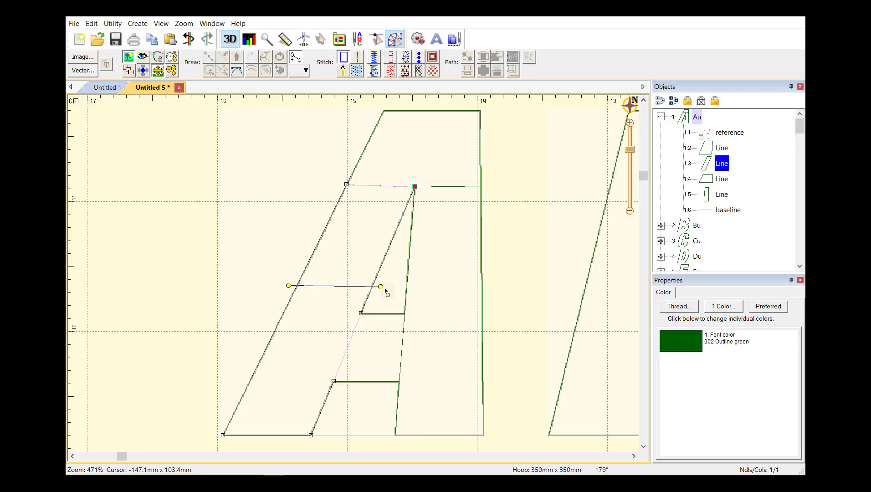
pyautogui.press('Return')
# Step: Give the A's top shape a horizontal stitch direction
pyautogui.click(720, 179)
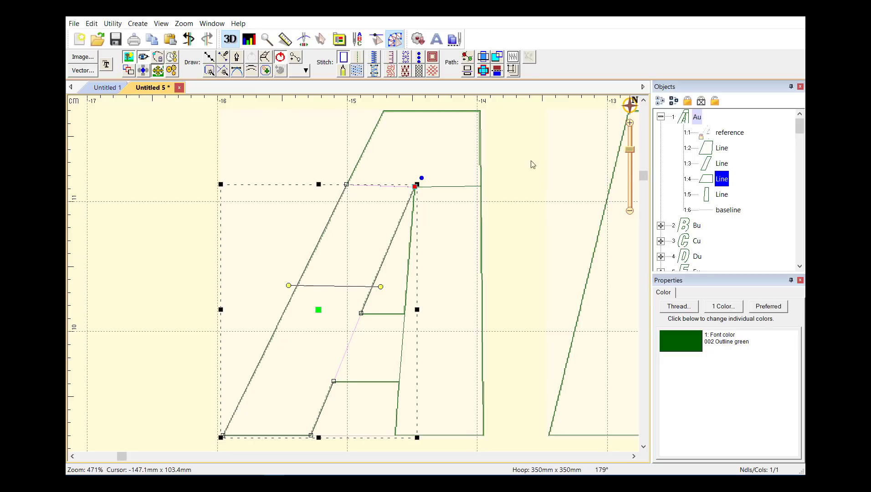
pyautogui.click(296, 57)
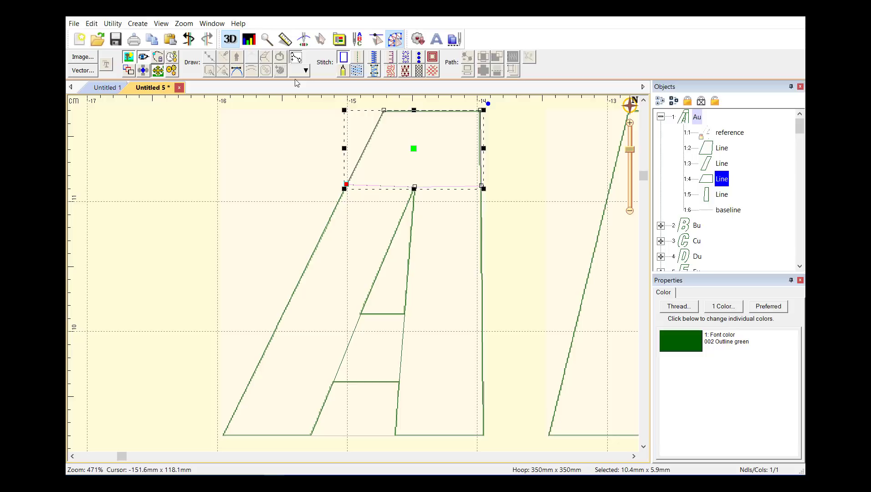
pyautogui.click(363, 151)
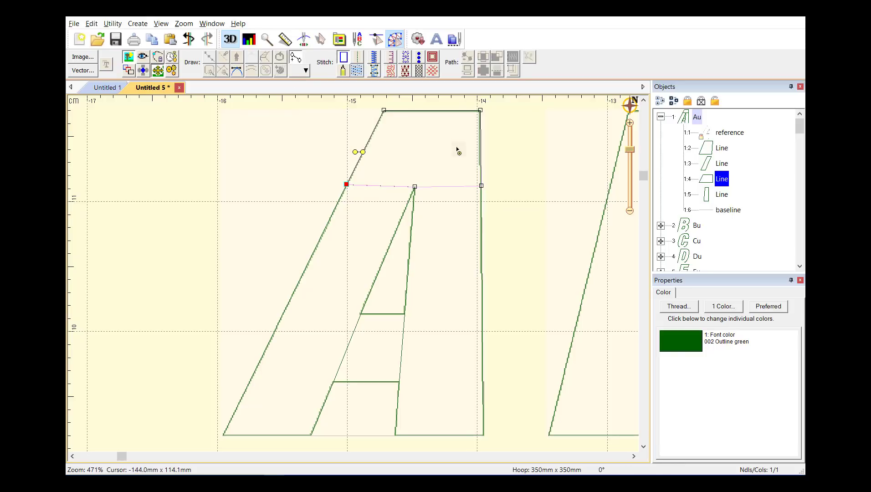
pyautogui.click(488, 152)
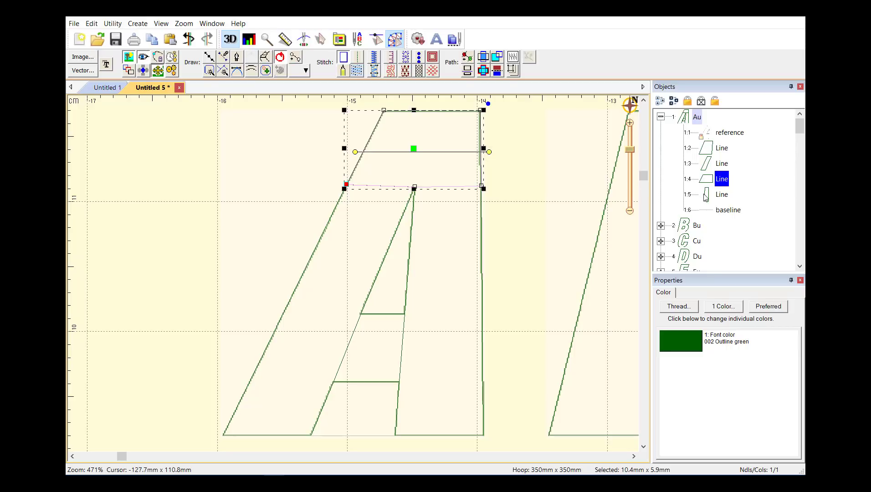
# Step: Give the right stem a horizontal stitch direction and select all four shapes
pyautogui.click(718, 194)
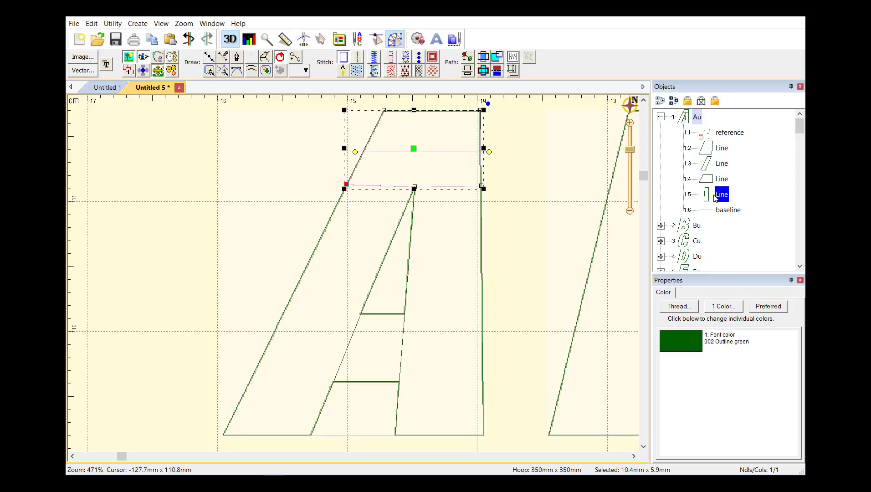
pyautogui.doubleClick(426, 234)
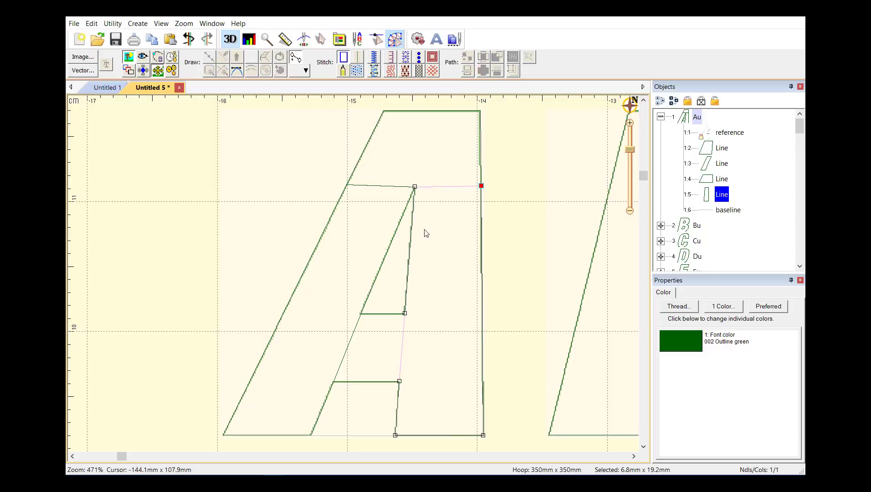
pyautogui.click(402, 283)
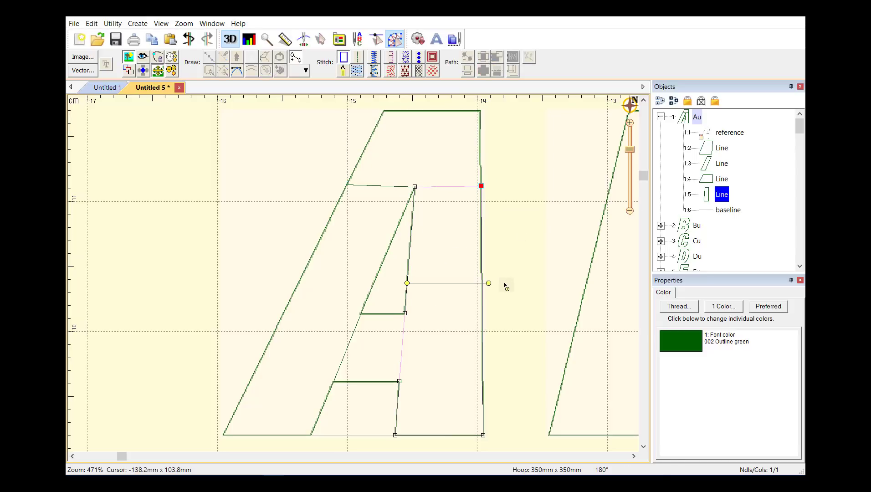
pyautogui.click(504, 283)
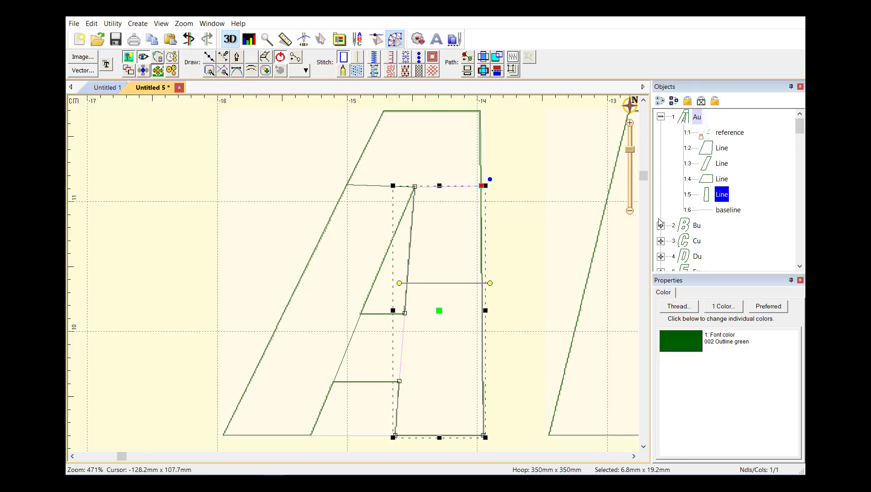
pyautogui.moveTo(759, 147); pyautogui.dragTo(740, 193)
# Step: Convert the four Lines to satin Columns and select the 50-stitch crossbar Column
pyautogui.click(372, 70)
pyautogui.click(504, 198)
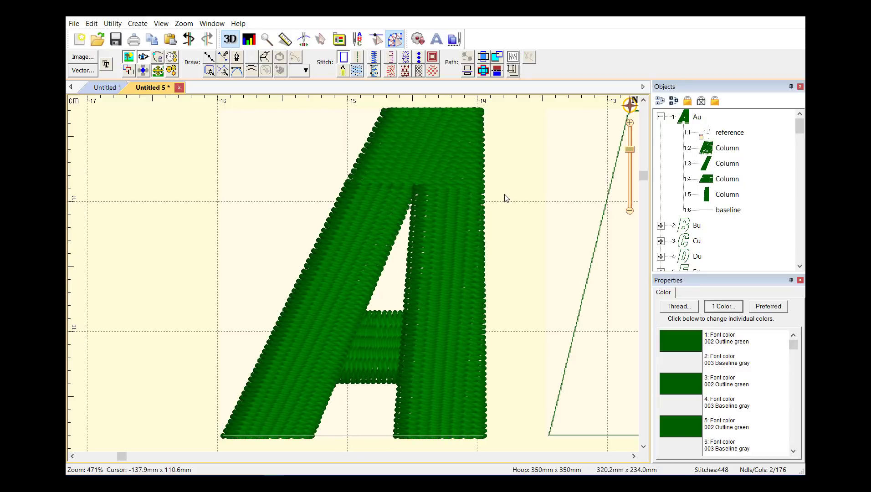
pyautogui.click(373, 346)
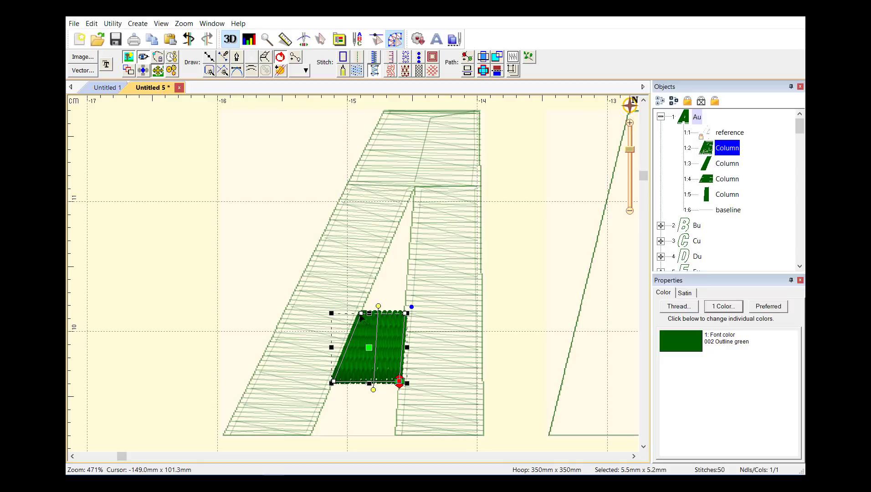
# Step: Stretch the crossbar's top corners into both legs (6.3mm x 5.2mm, 58 stitches), then view stitch lines
pyautogui.moveTo(361, 314); pyautogui.dragTo(340, 316)
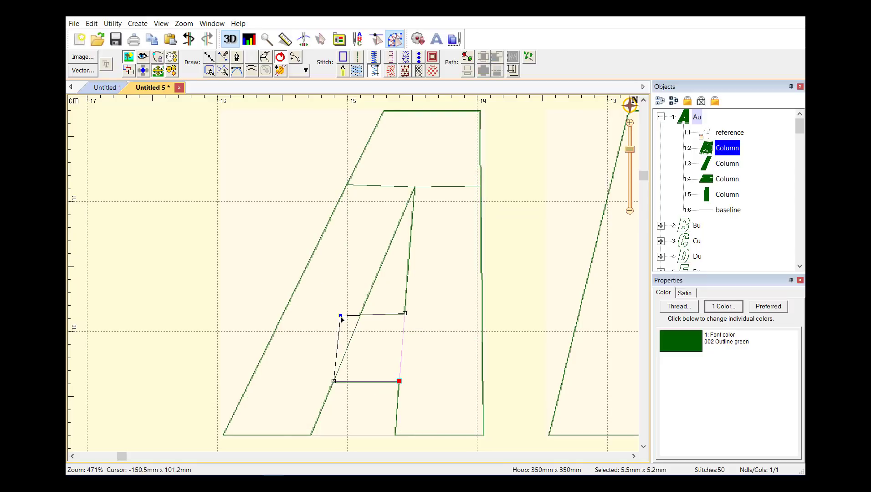
pyautogui.press('Up')
pyautogui.press('Return')
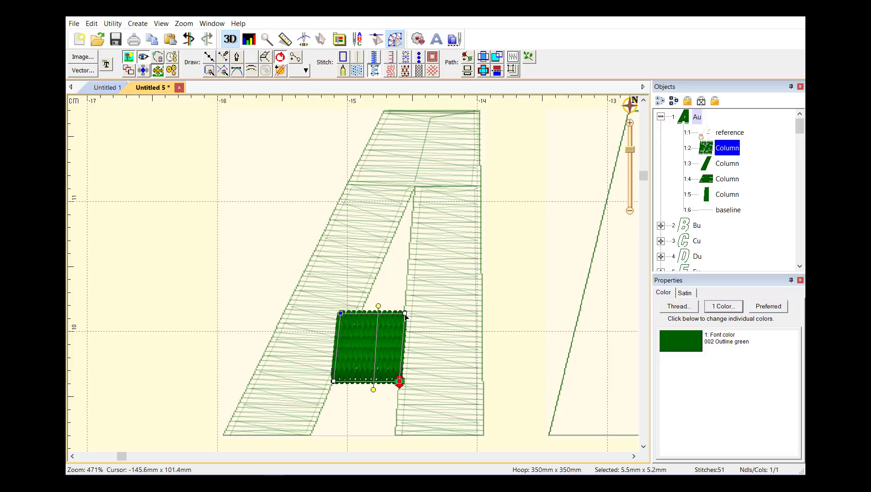
pyautogui.moveTo(405, 314); pyautogui.dragTo(415, 313)
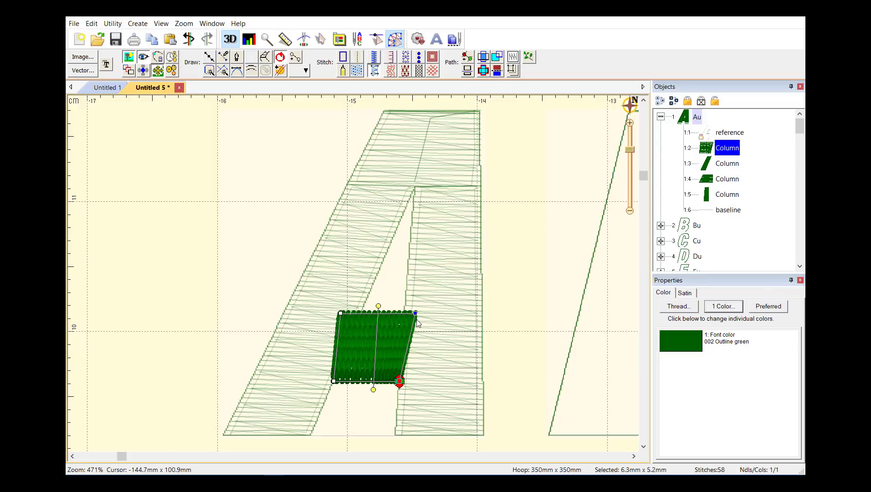
pyautogui.click(501, 324)
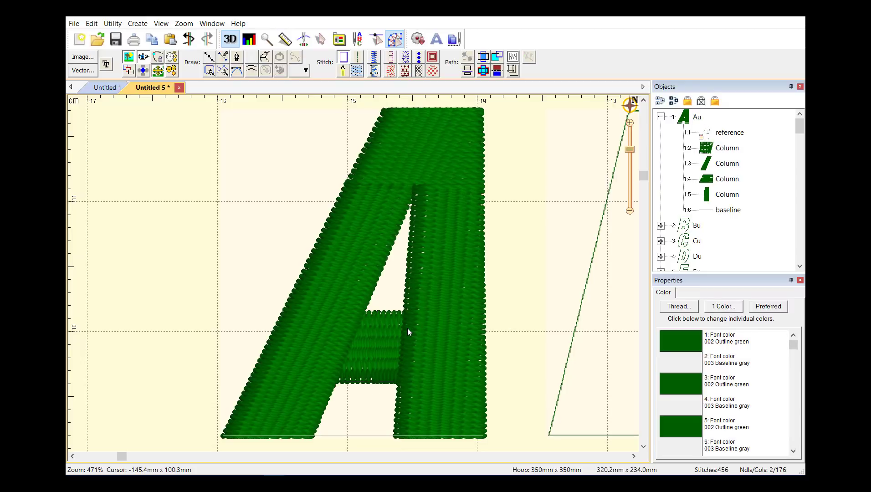
pyautogui.press('3')
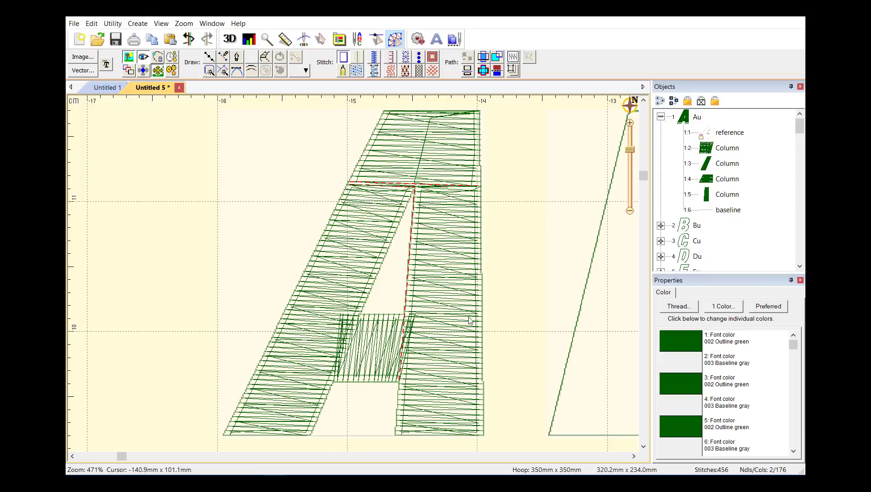
# Step: Turn the 3D stitch preview back on for the 456-stitch letter A
pyautogui.hotkey('ctrl', '3')
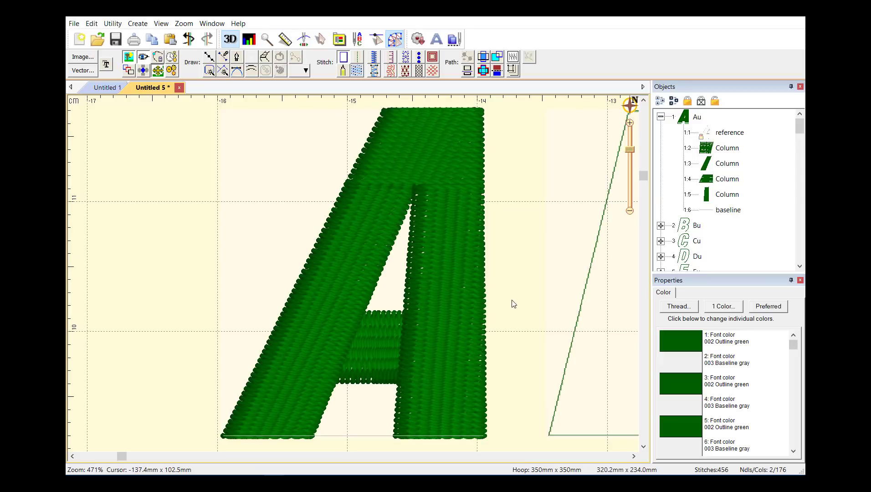